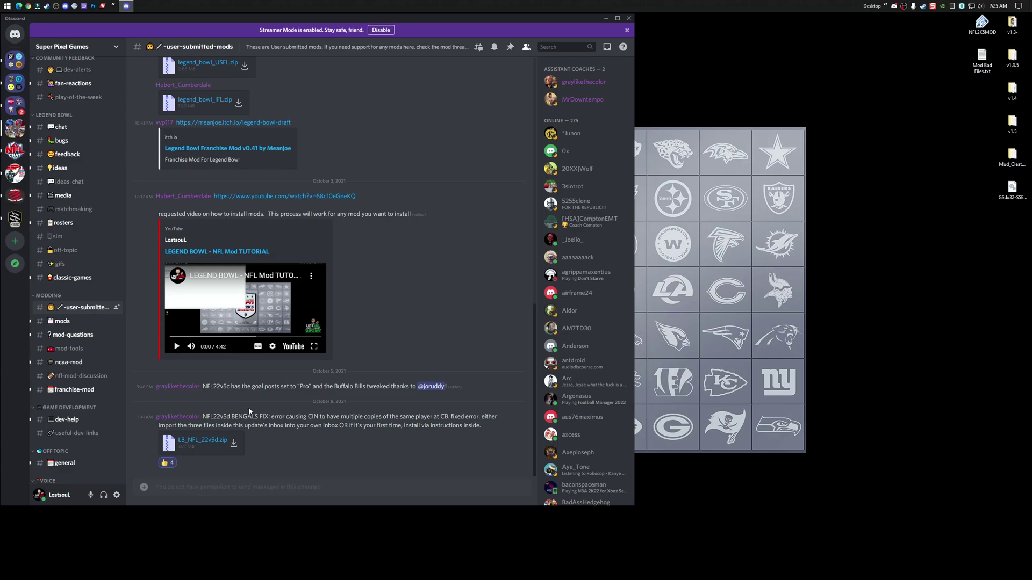
- Download LB_NFL_22v5d.zip from the user-submitted mods channel to the Desktop, replacing the existing copy
left_click(234, 443)
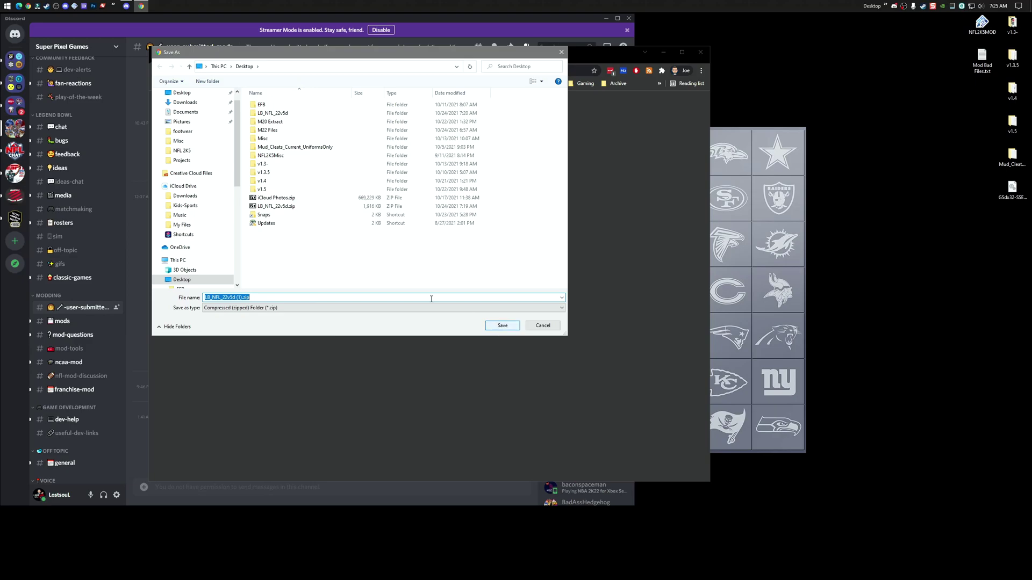
left_click(287, 208)
right_click(287, 208)
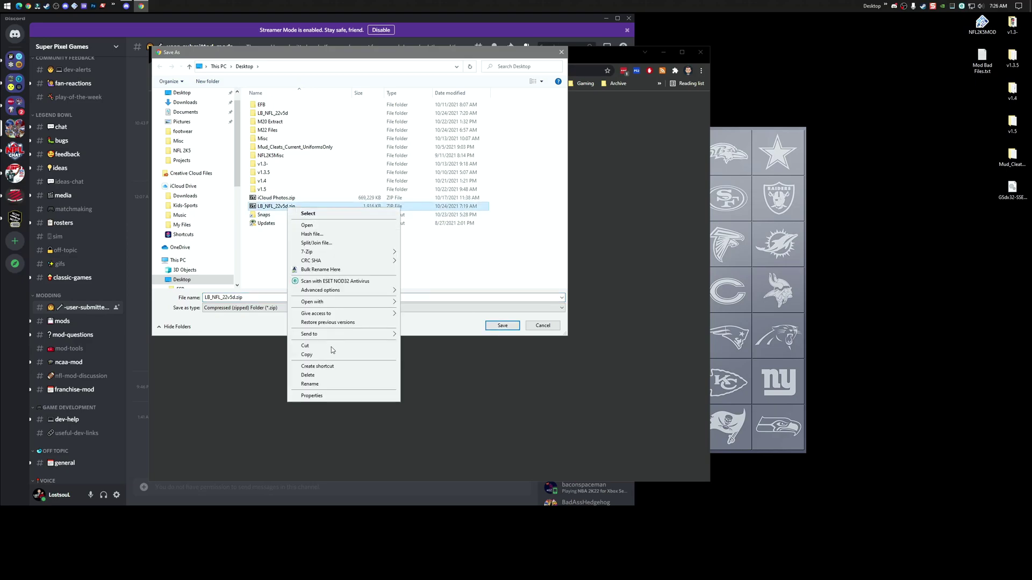
left_click(309, 375)
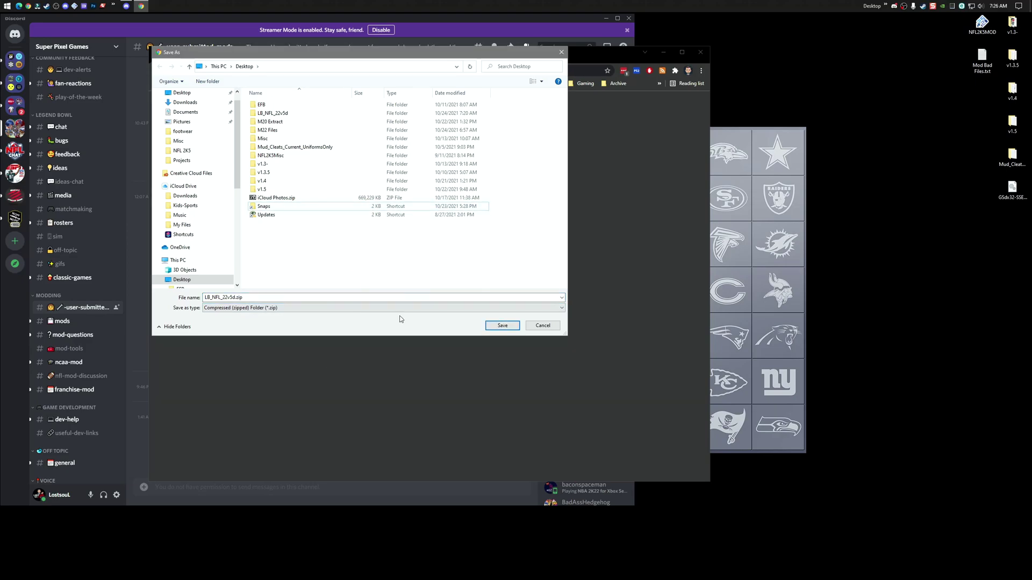
left_click(505, 327)
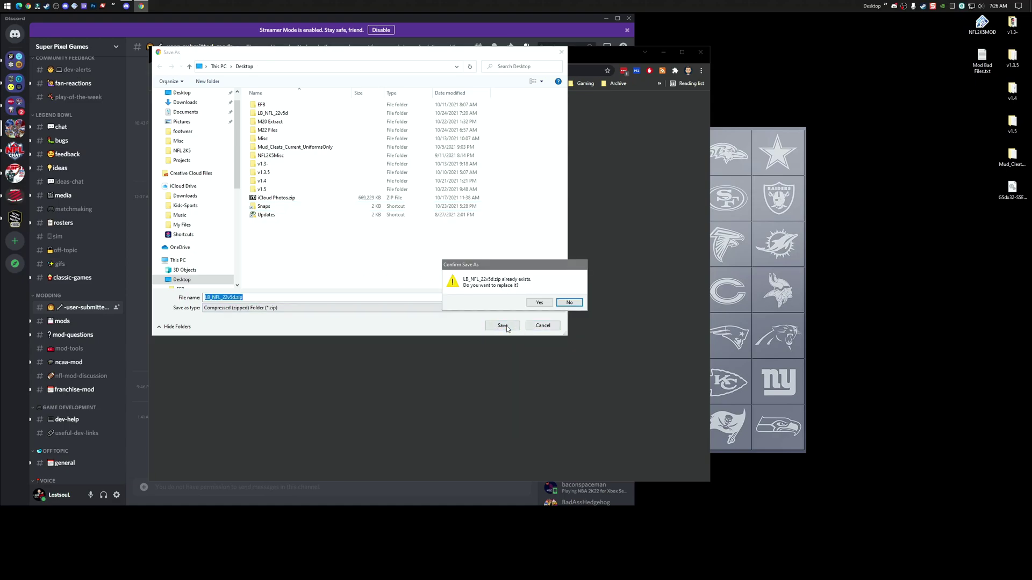
left_click(538, 304)
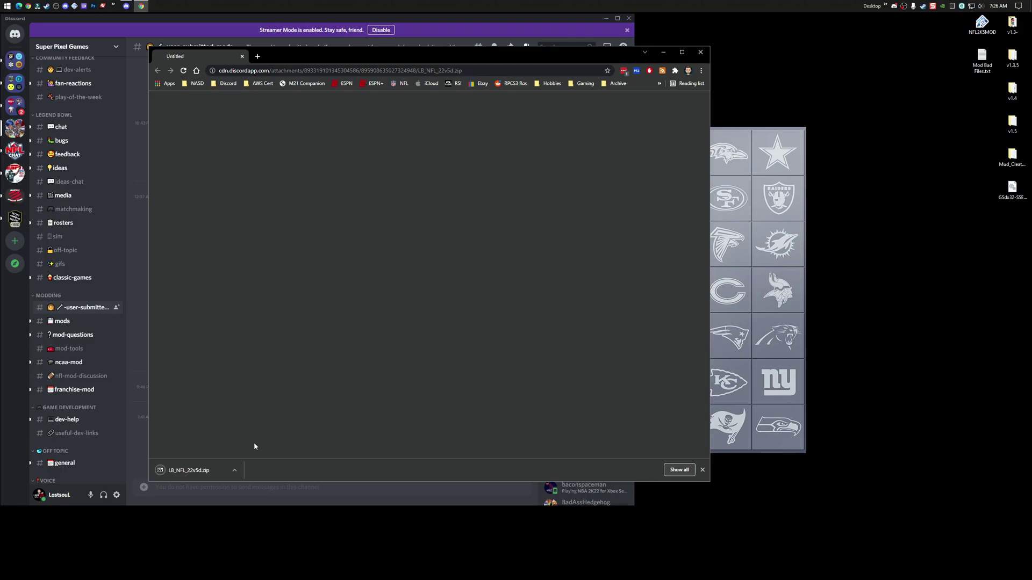
- Show the downloaded zip in its folder, close the browser, and snap the folder window to a lower quarter of the screen
left_click(234, 470)
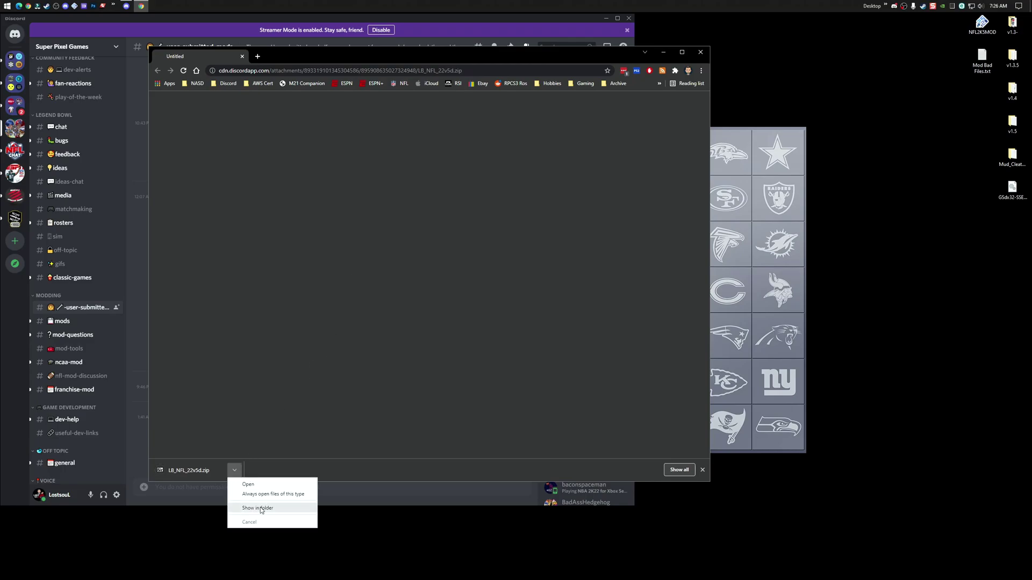
left_click(261, 508)
left_click(701, 51)
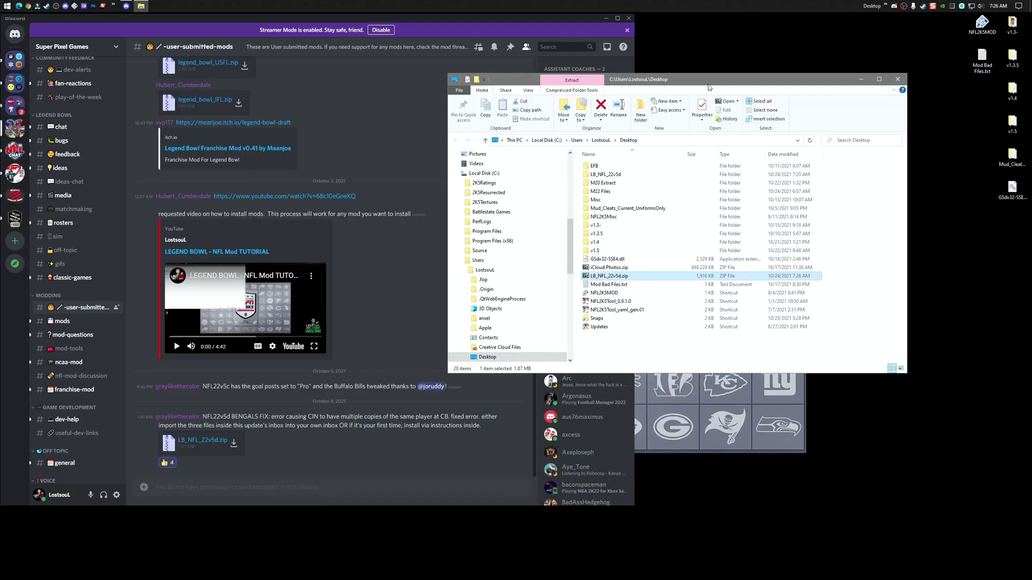
key("super+Right")
key("super+Down")
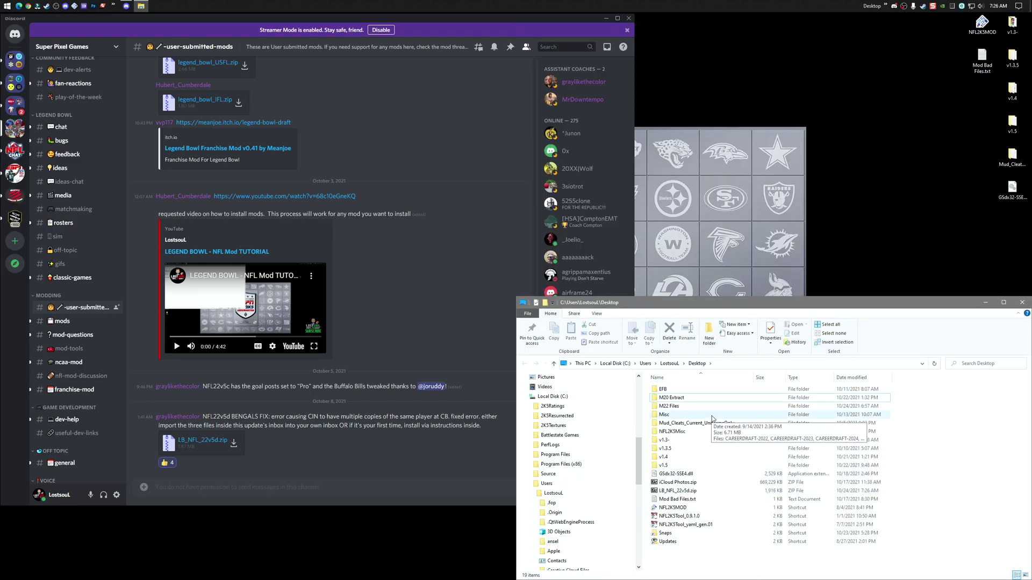
- Extract LB_NFL_22v5d.zip with 7-Zip into a folder of the same name and open that folder
left_click(681, 491)
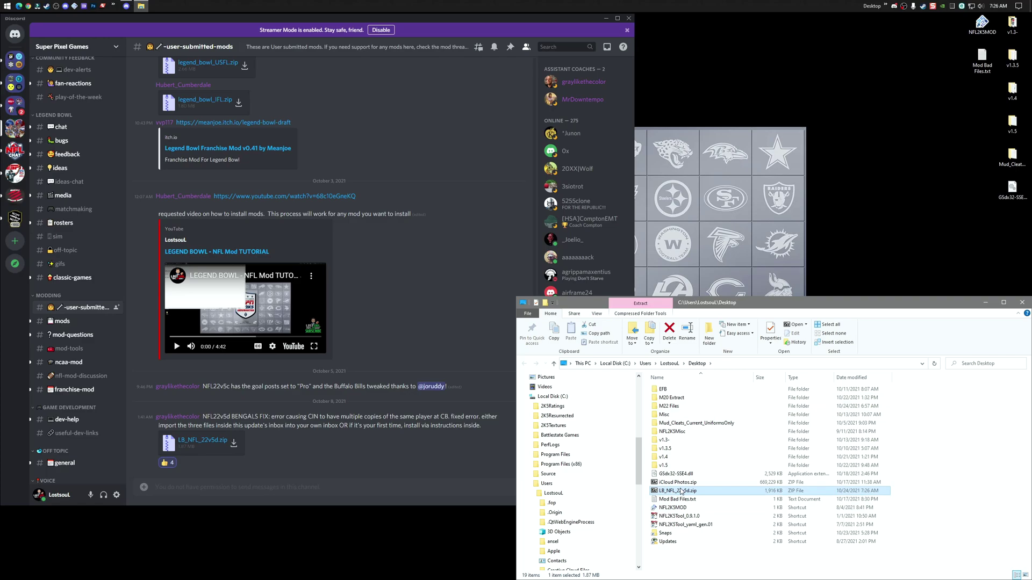
right_click(698, 491)
mouse_move(744, 494)
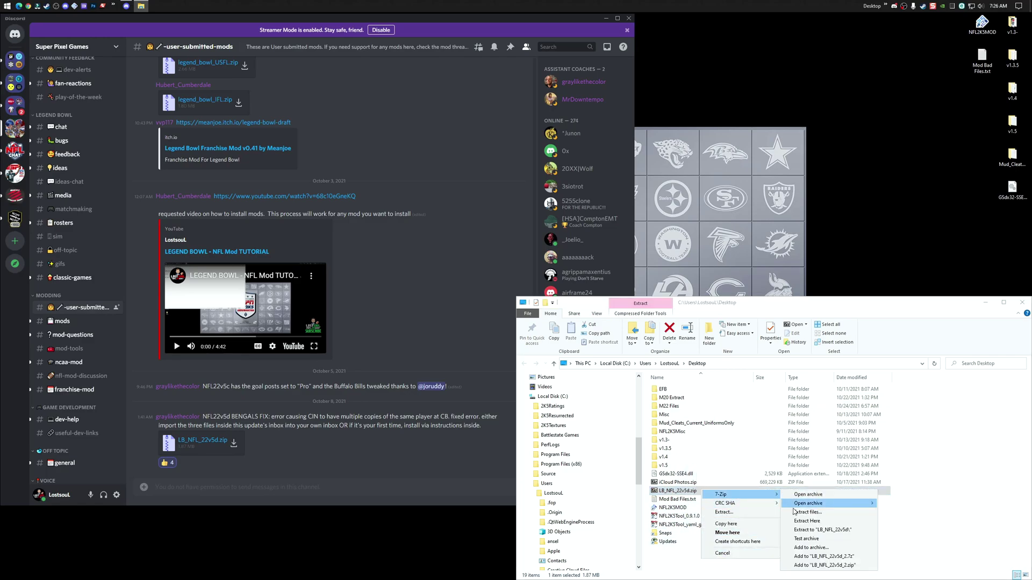
left_click(809, 530)
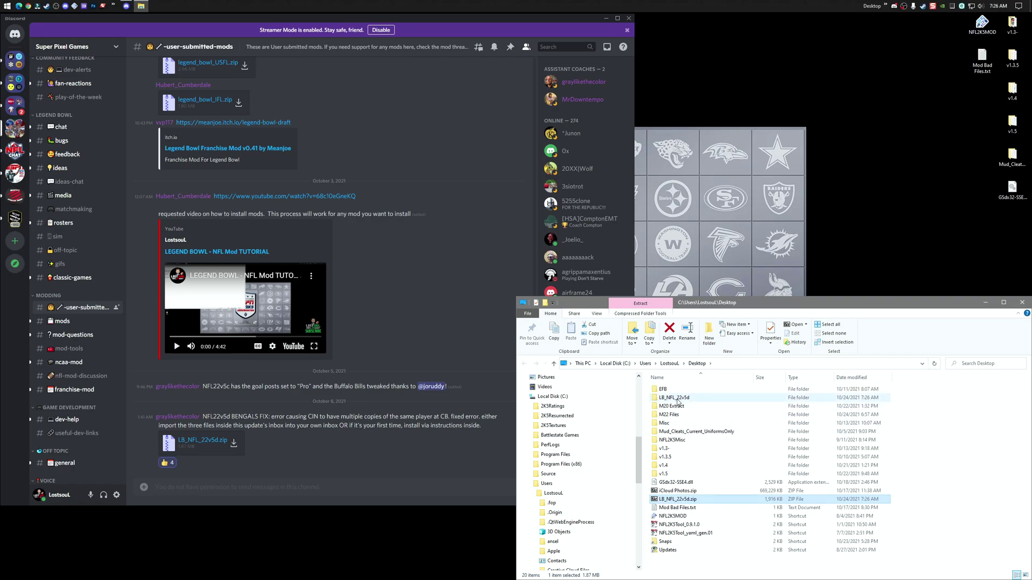
double_click(678, 402)
- Examine the mod's backup and installation instructions in README.txt, and close the file
double_click(682, 400)
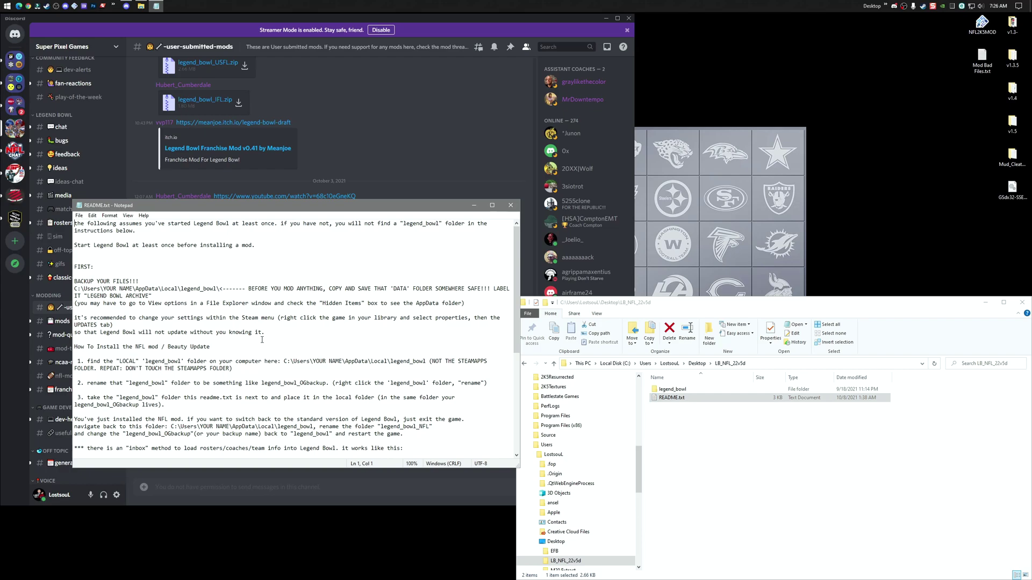
left_click_drag(317, 211, 314, 231)
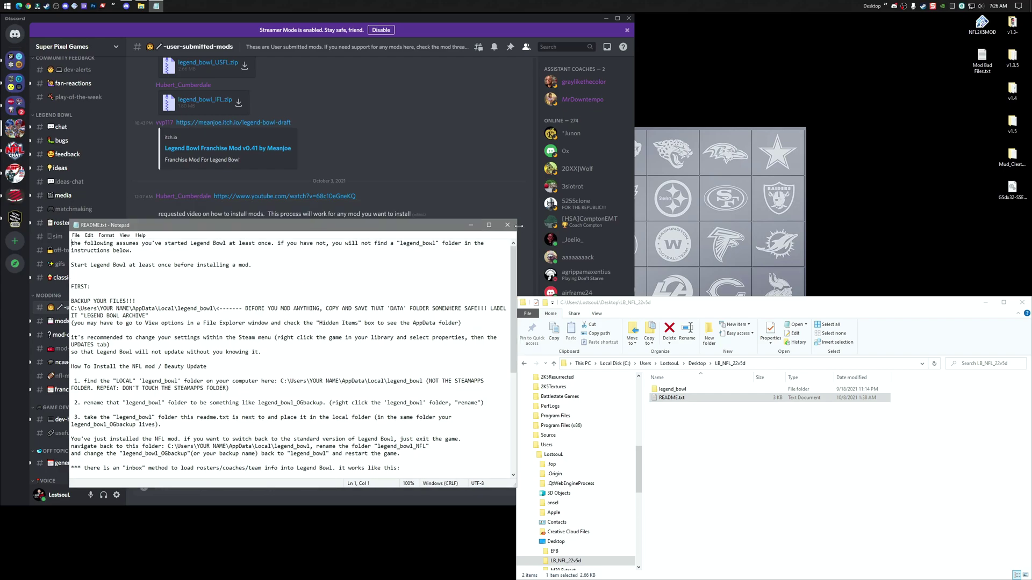
left_click_drag(456, 228, 436, 237)
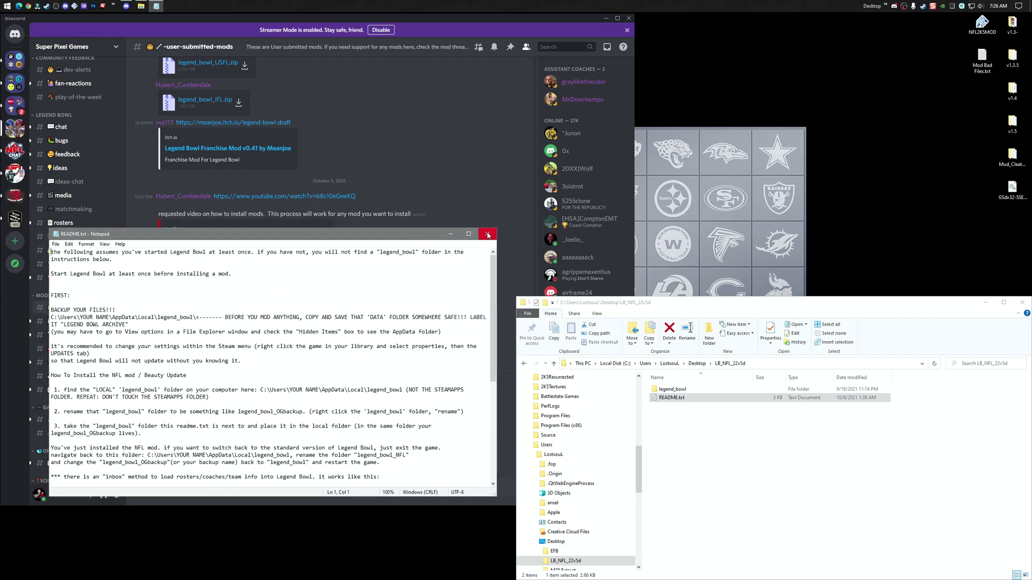
left_click(487, 235)
- Open a second File Explorer window and snap it directly above the extracted mod folder's window
key("super+e")
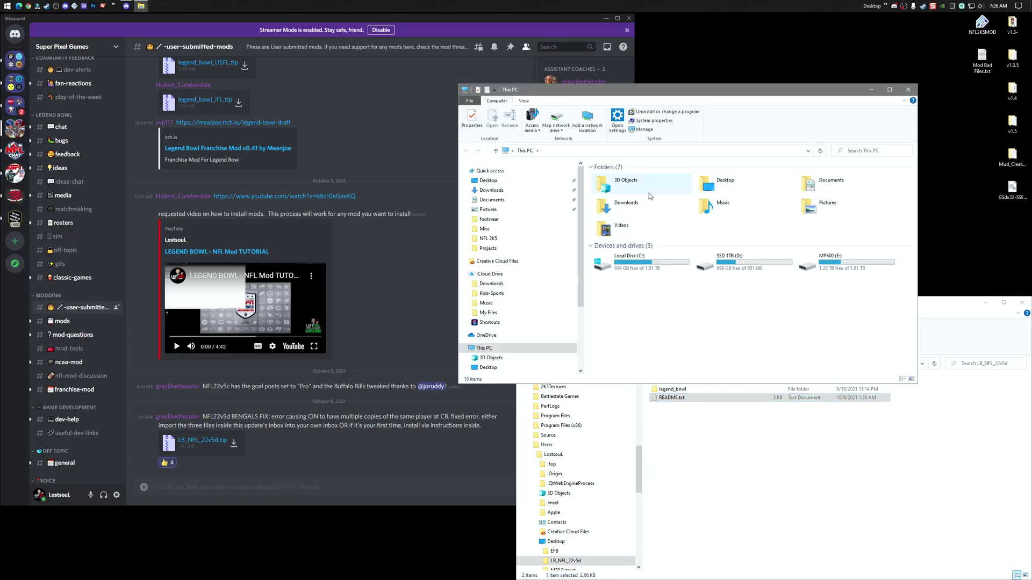
key("super+Right")
key("super+Up")
key("Return")
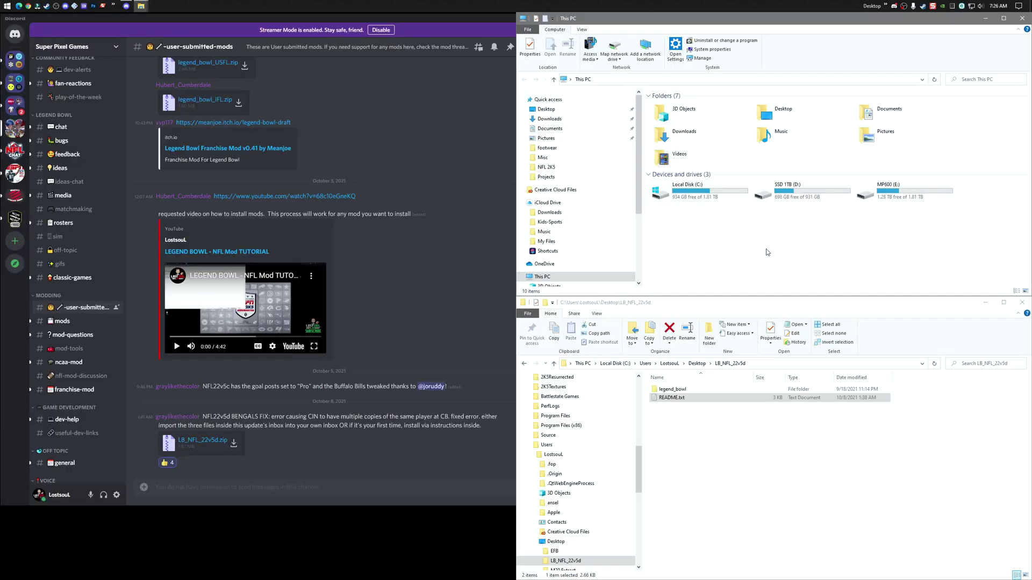
- Open the %localappdata% folder through the Run command and close its window
key("super+r")
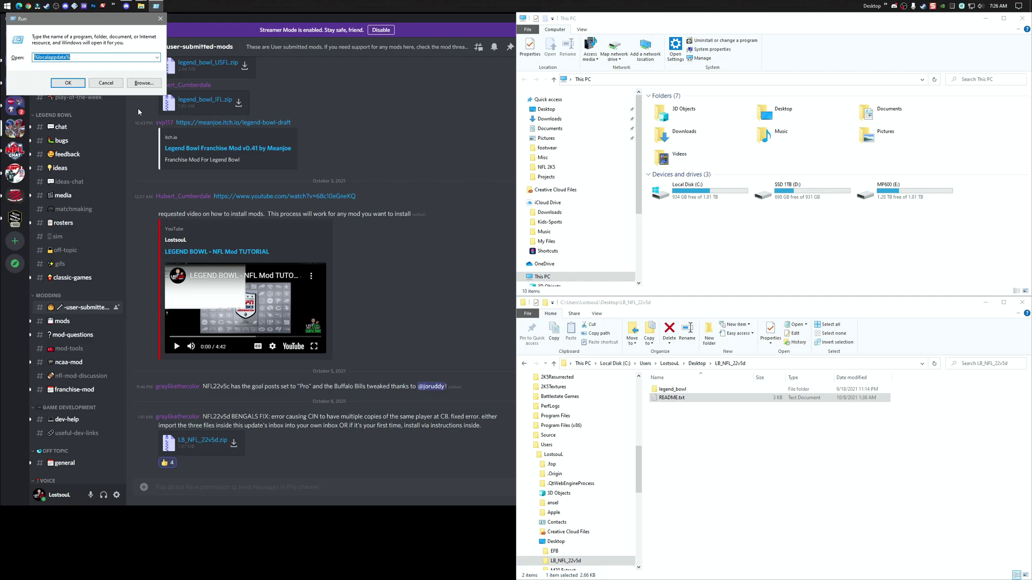
left_click(67, 83)
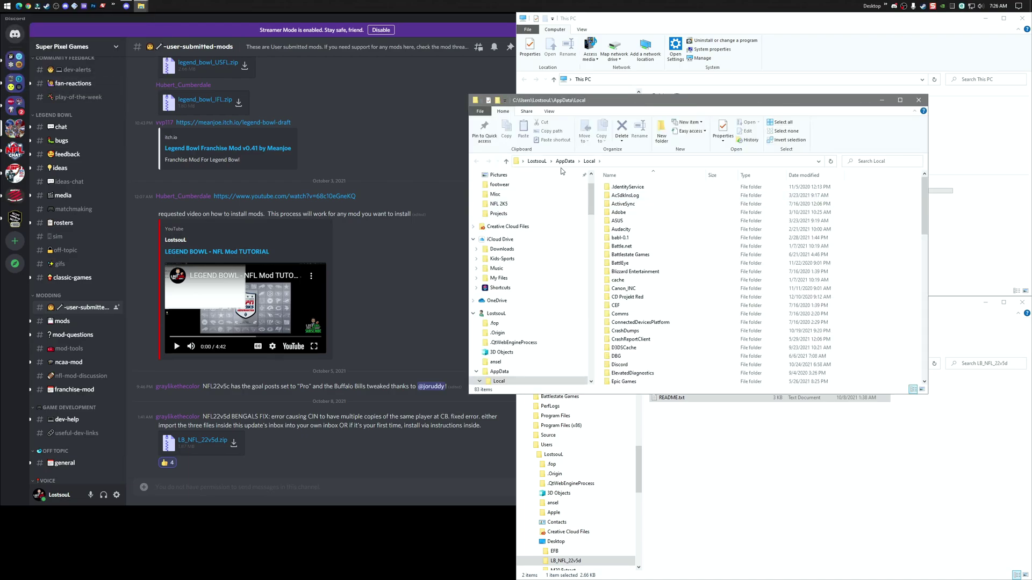
left_click_drag(641, 101, 391, 92)
left_click(662, 92)
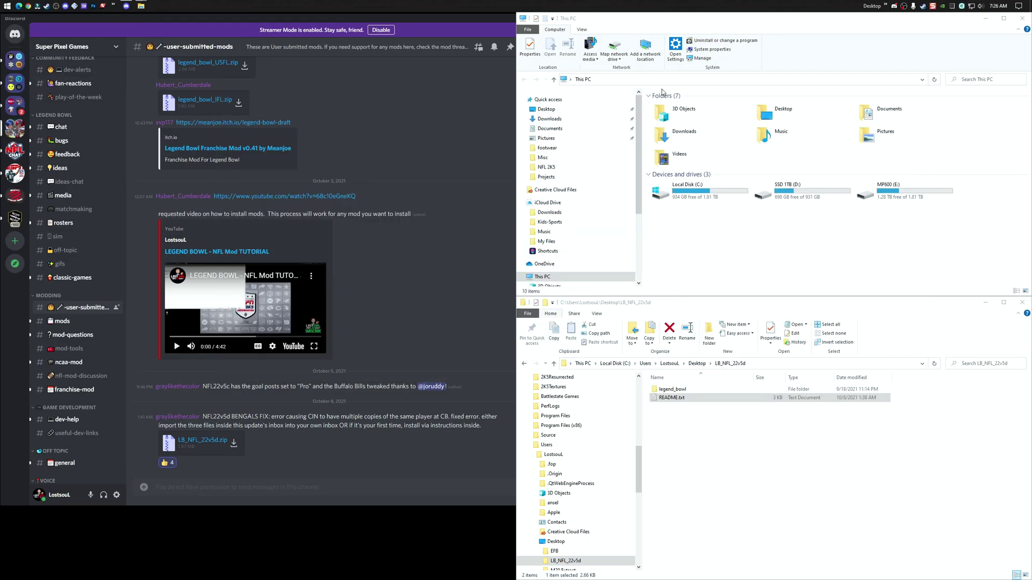
- Browse to the user's profile folder under C:\Users in the second File Explorer window
left_click(696, 193)
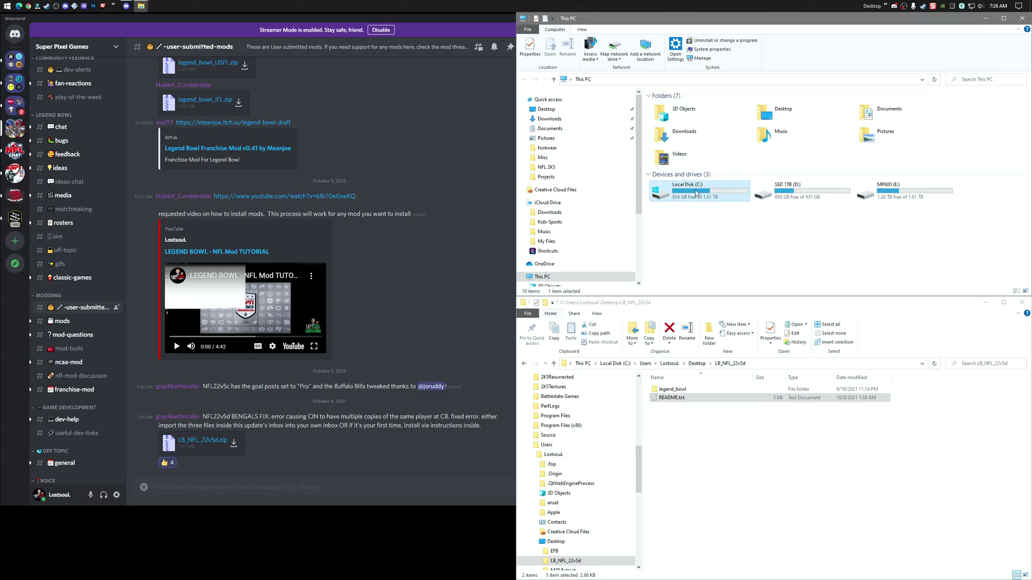
double_click(695, 193)
double_click(683, 175)
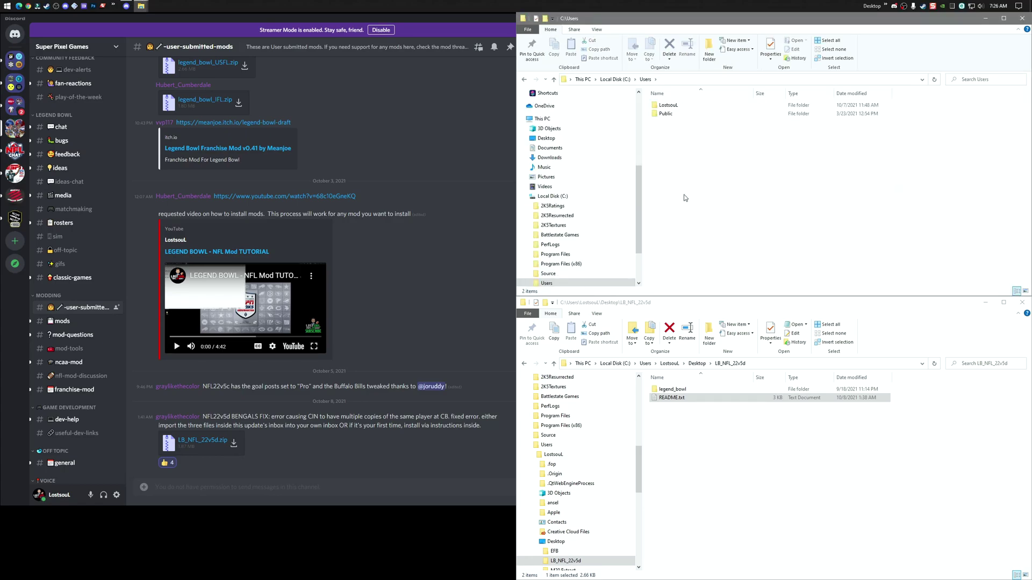
double_click(665, 106)
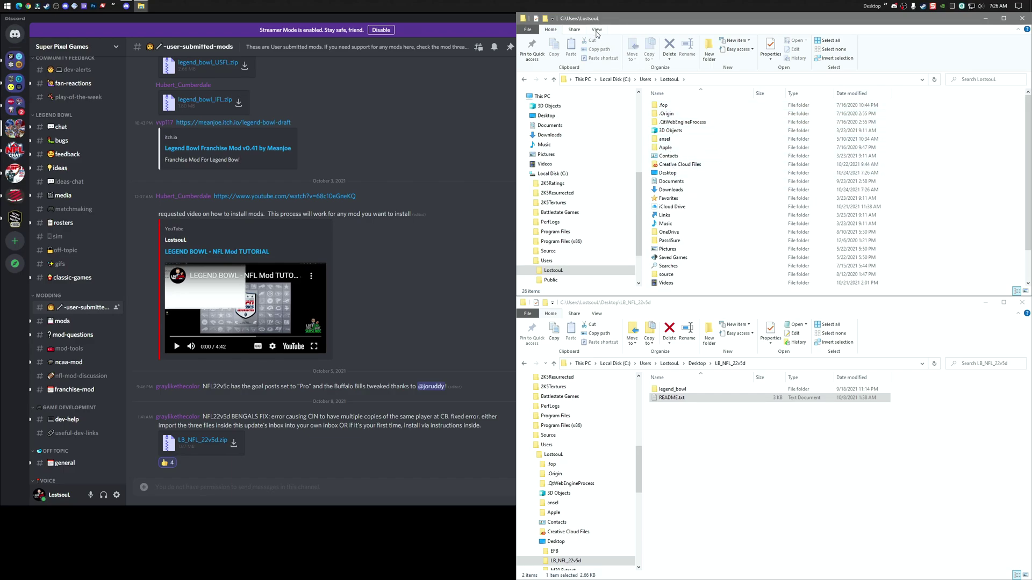
- Set Folder Options to show hidden files, folders, and drives
left_click(596, 31)
left_click(905, 46)
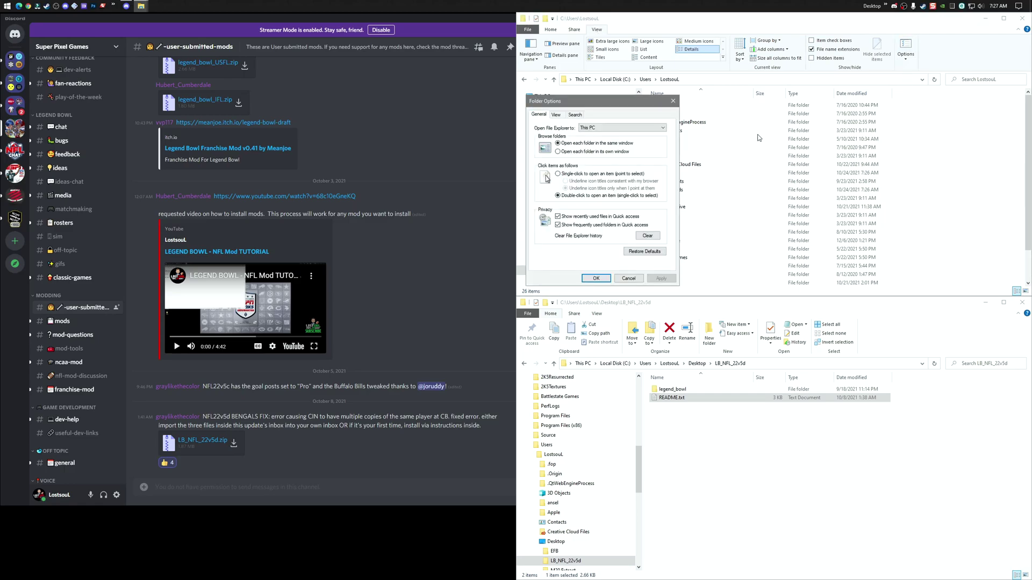
left_click(557, 115)
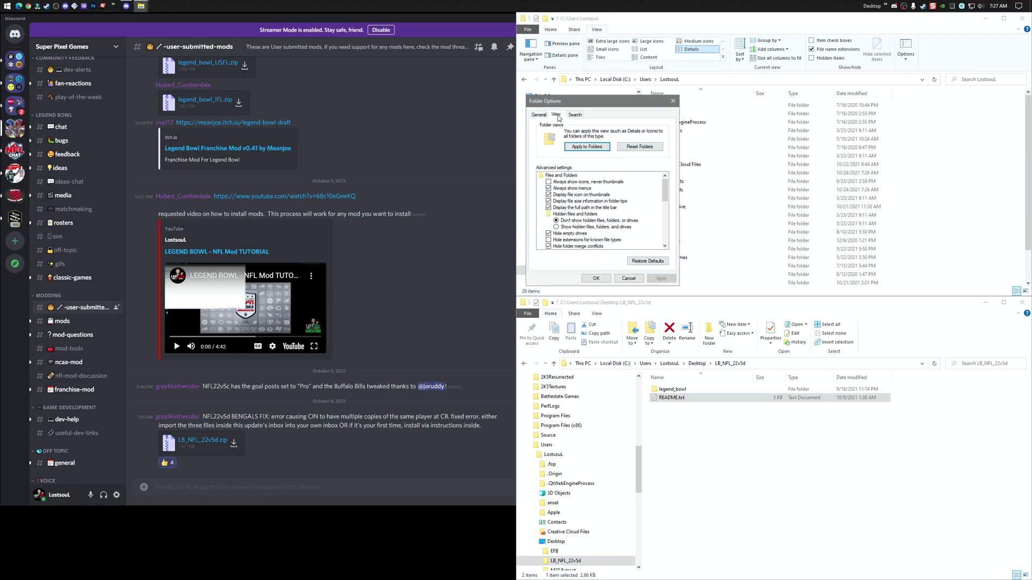
left_click(557, 227)
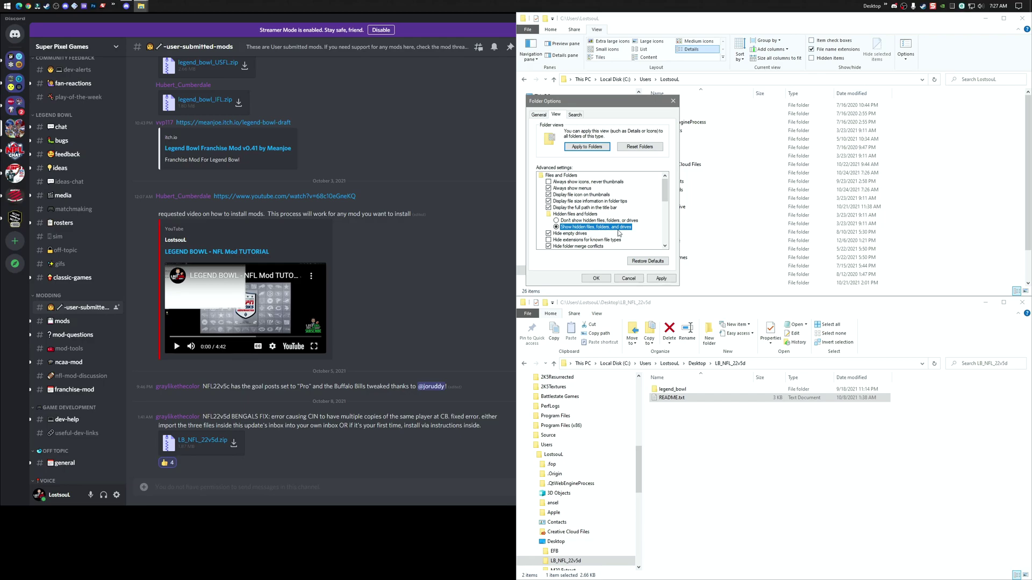
left_click(602, 279)
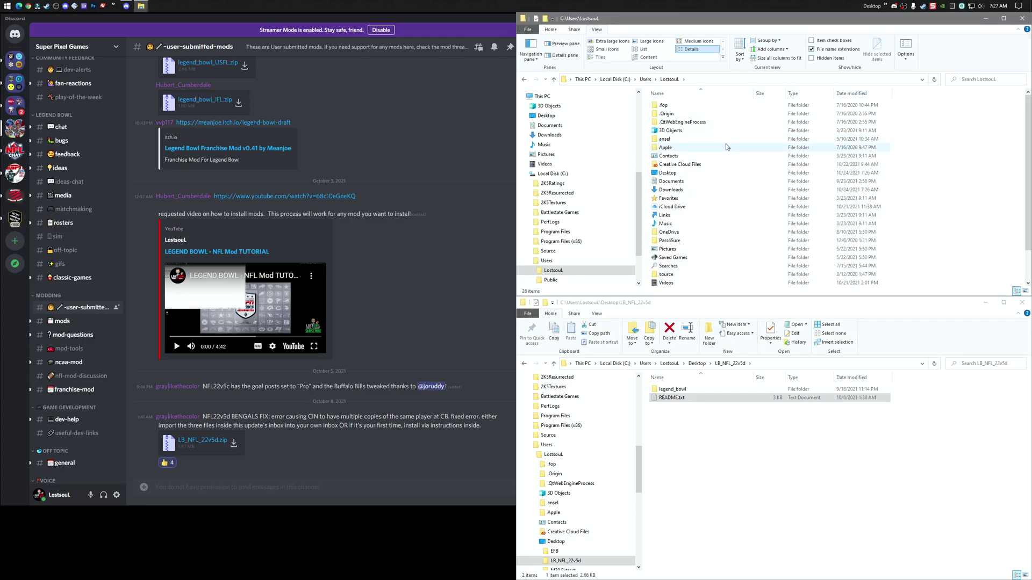
left_click(905, 45)
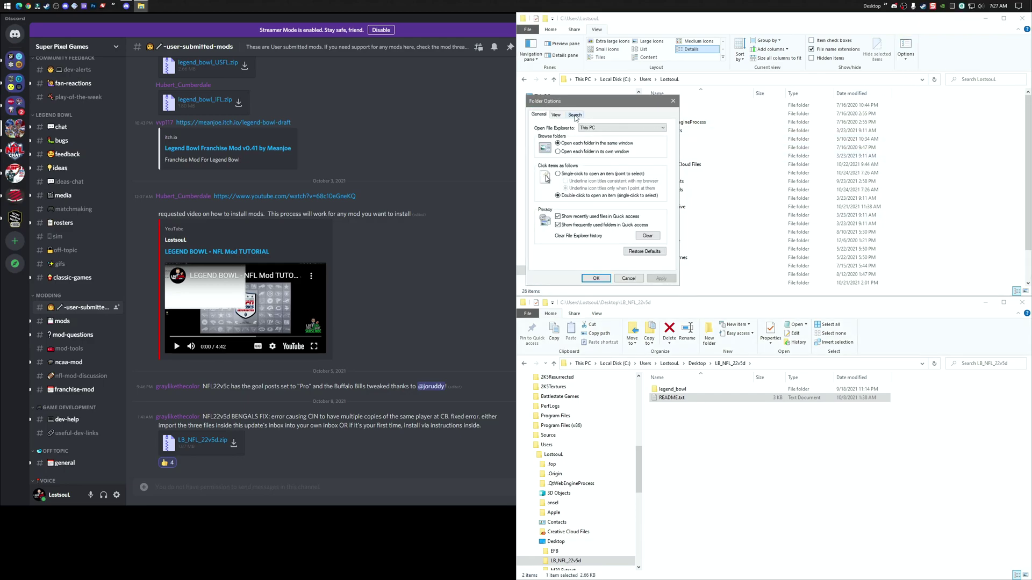
left_click(556, 114)
left_click(556, 227)
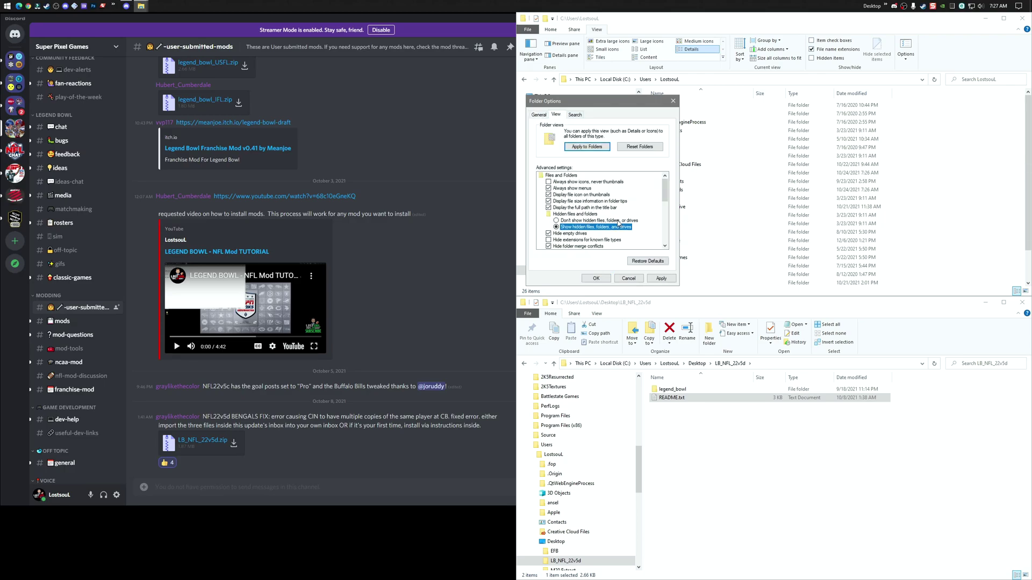
left_click(595, 279)
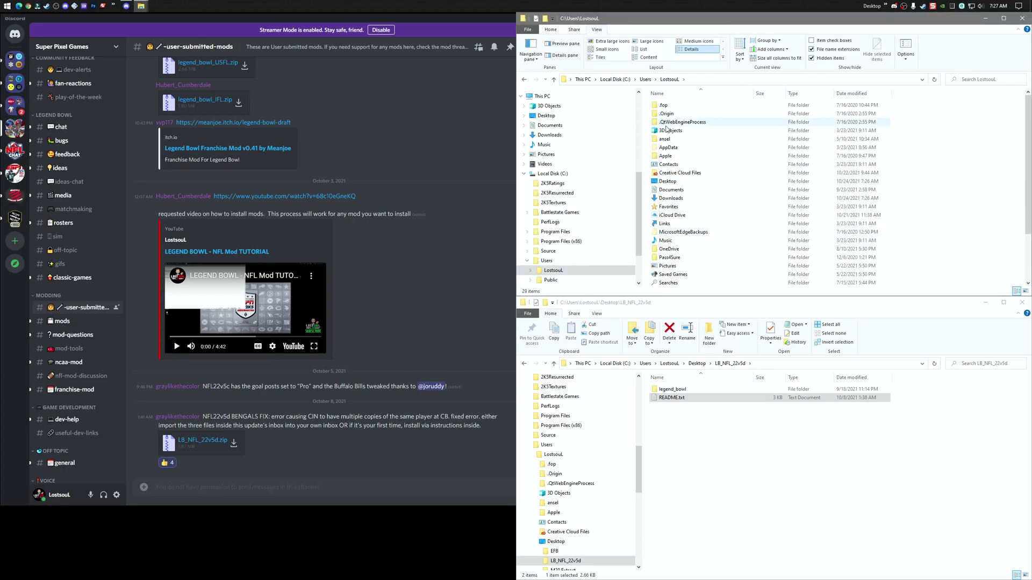
- Open the AppData\Local folder in the user's profile and delete the existing legend_bowl folder there
double_click(674, 149)
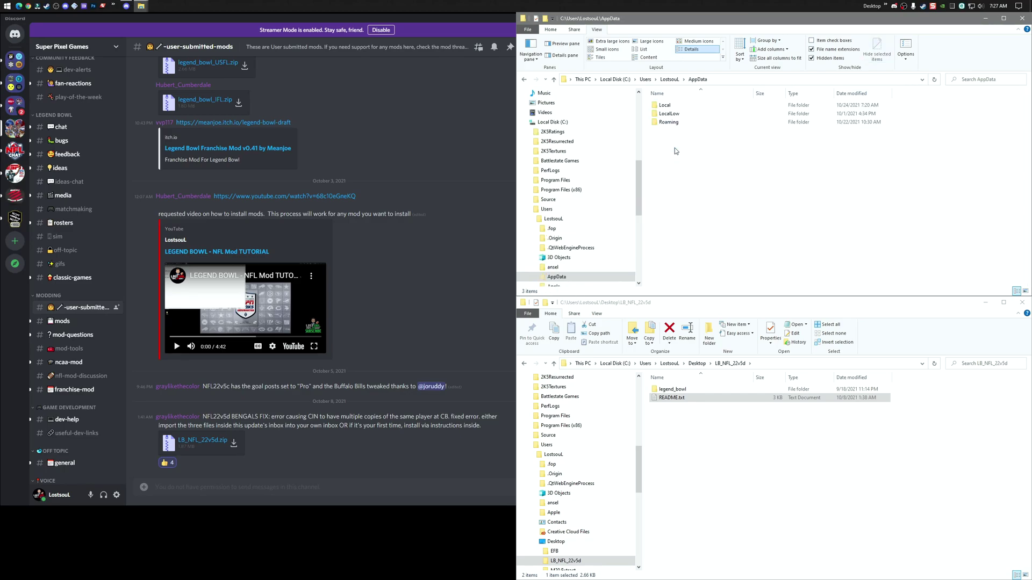
double_click(666, 105)
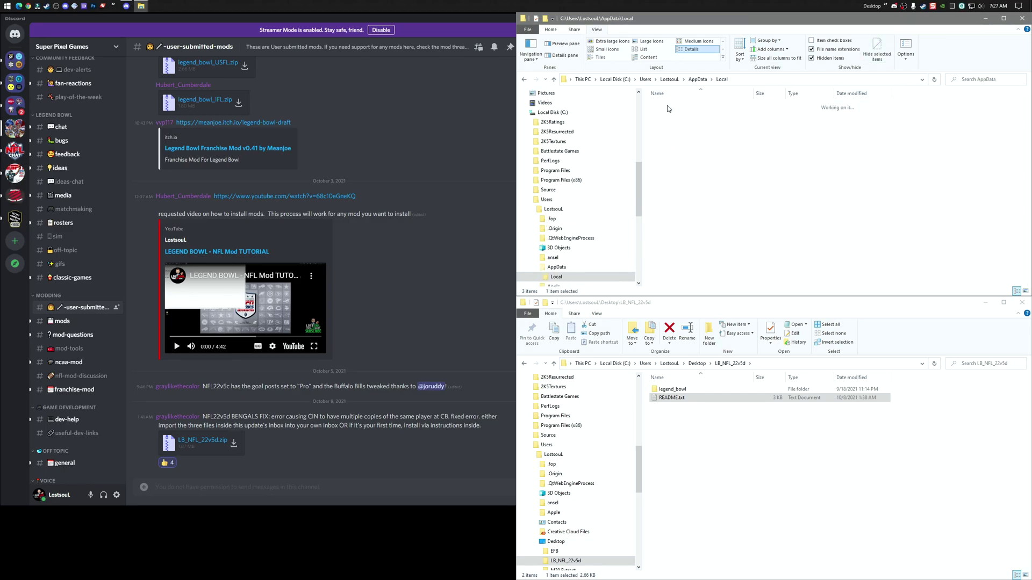
left_click(713, 210)
type("legend")
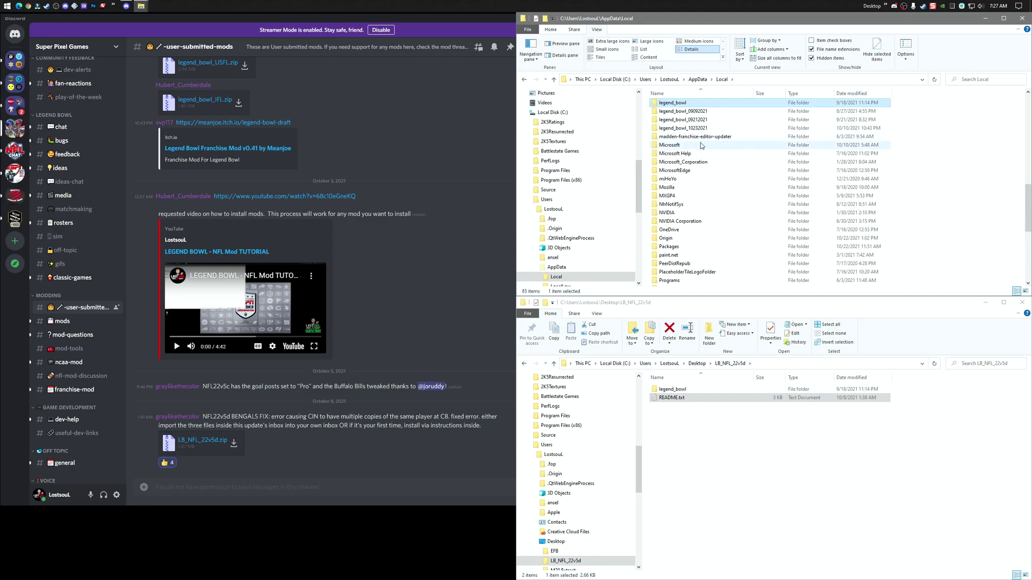
scroll(693, 135, "up", 1)
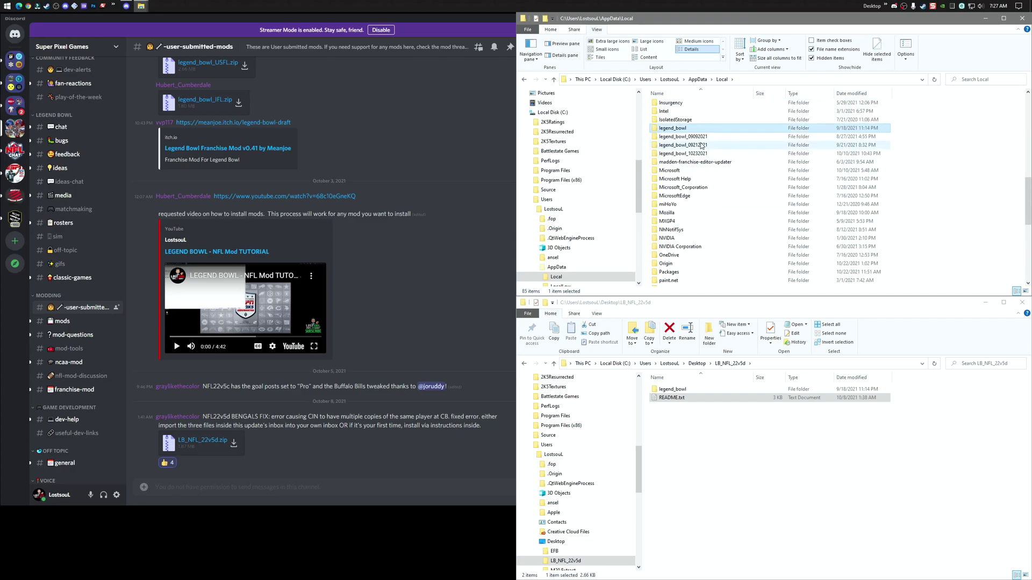
left_click(550, 29)
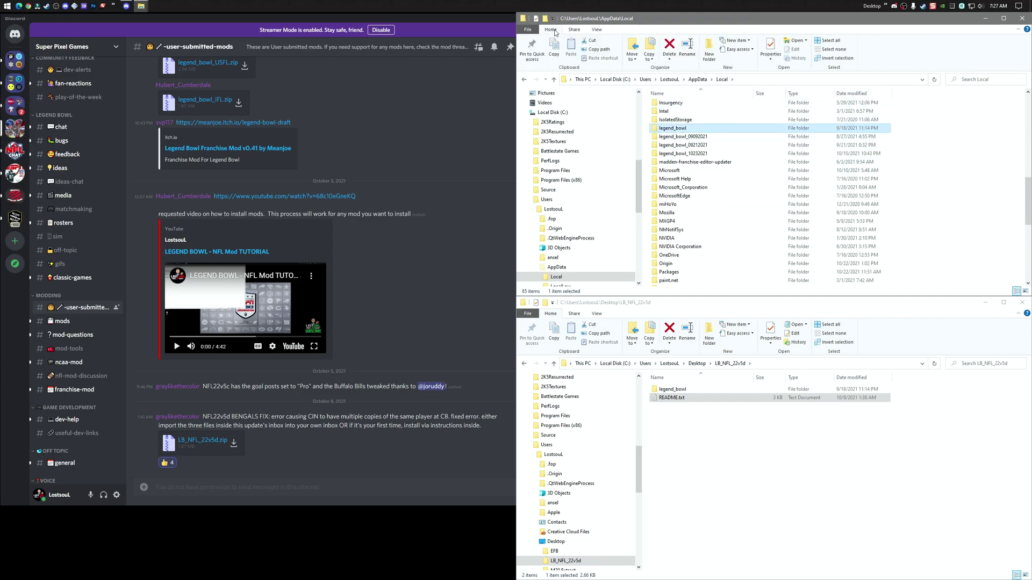
left_click(668, 48)
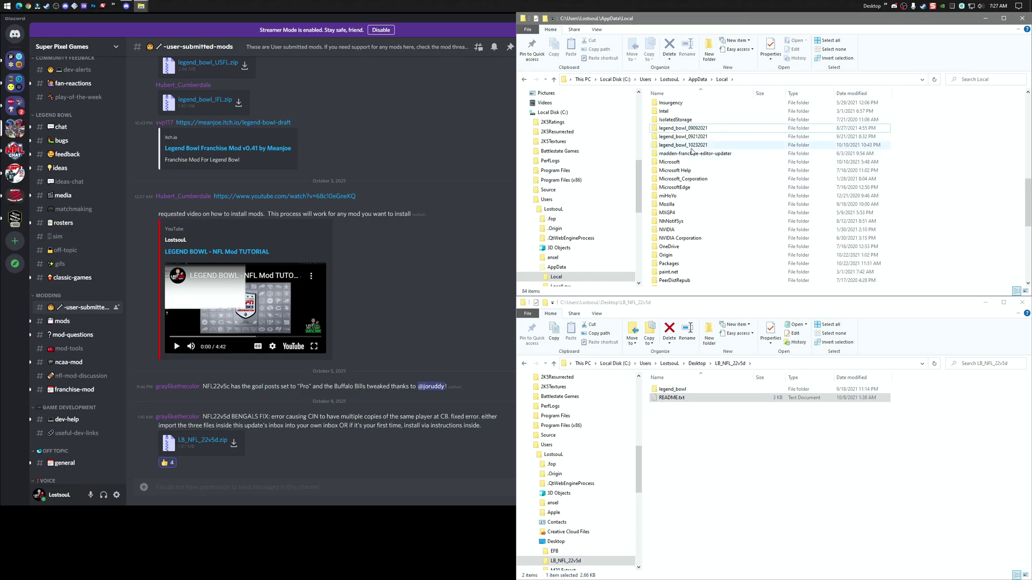
- Move the legend_bowl folder from the LB_NFL_22v5d folder into AppData\Local
mouse_move(691, 152)
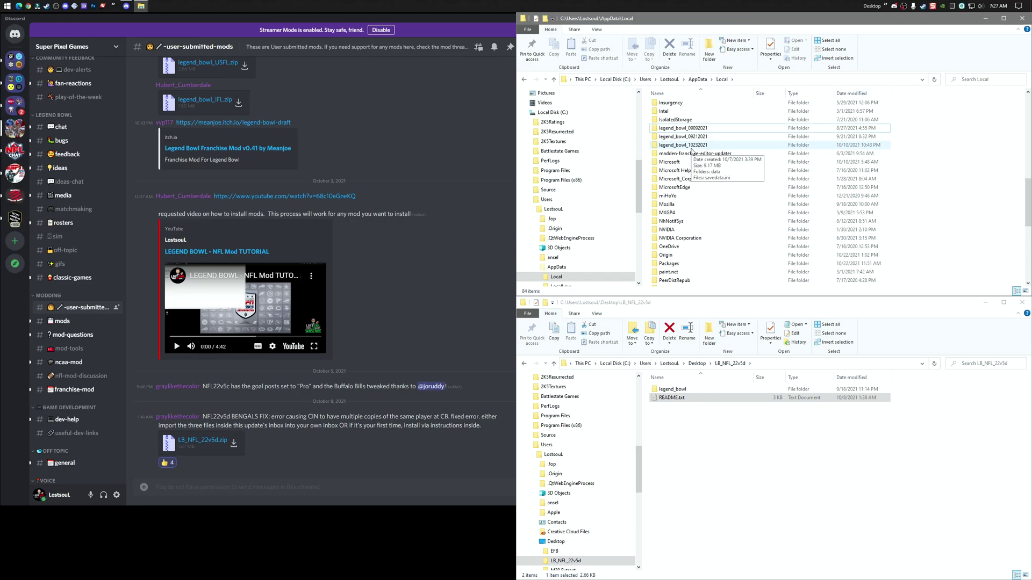
left_click(733, 456)
left_click(673, 391)
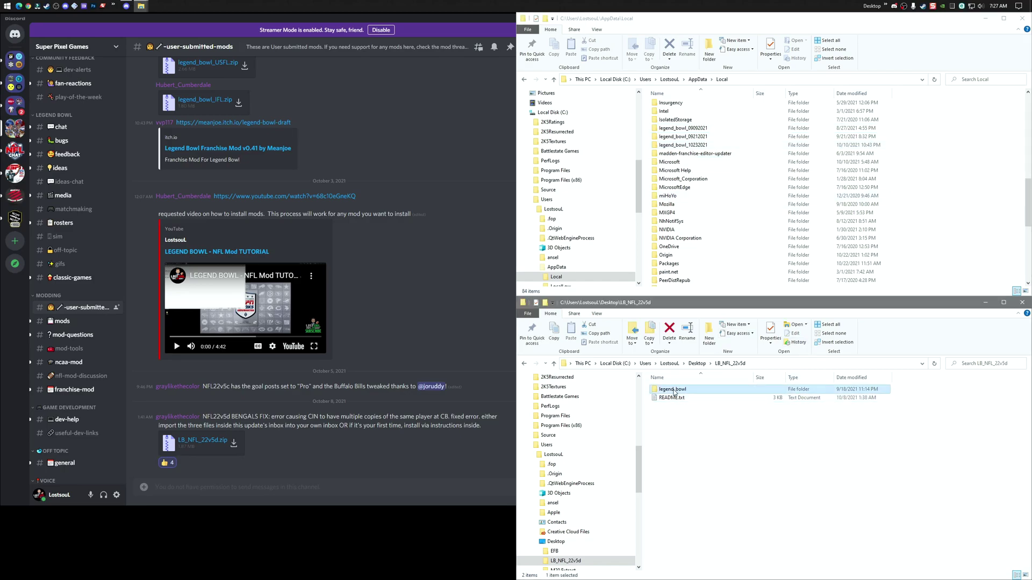
left_click_drag(674, 392, 975, 277)
left_click(976, 305)
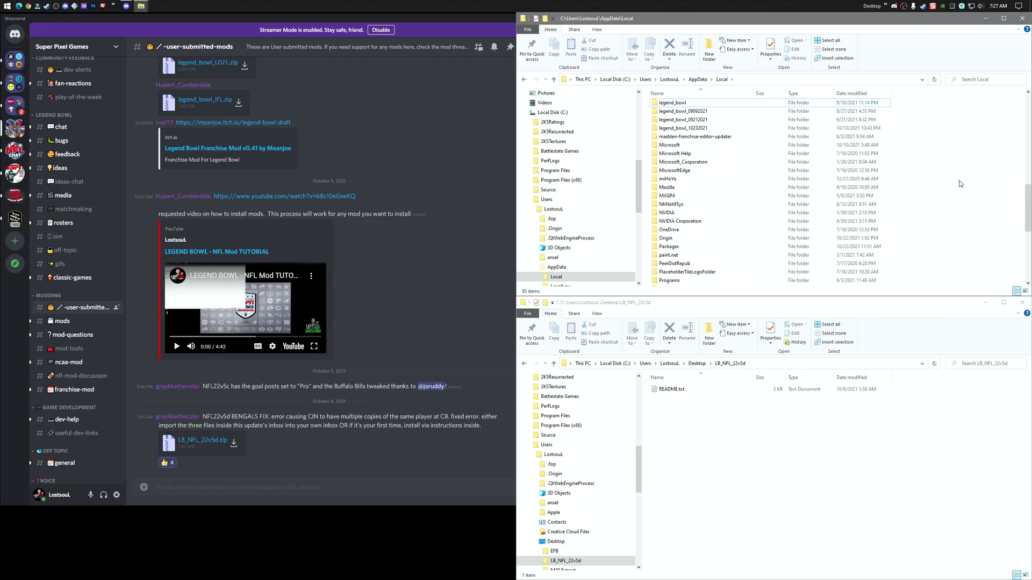
- Copy savedata.ini from the legend_bowl_10232021 backup folder into the new legend_bowl folder, replacing the file already there
scroll(961, 182, "up", 1)
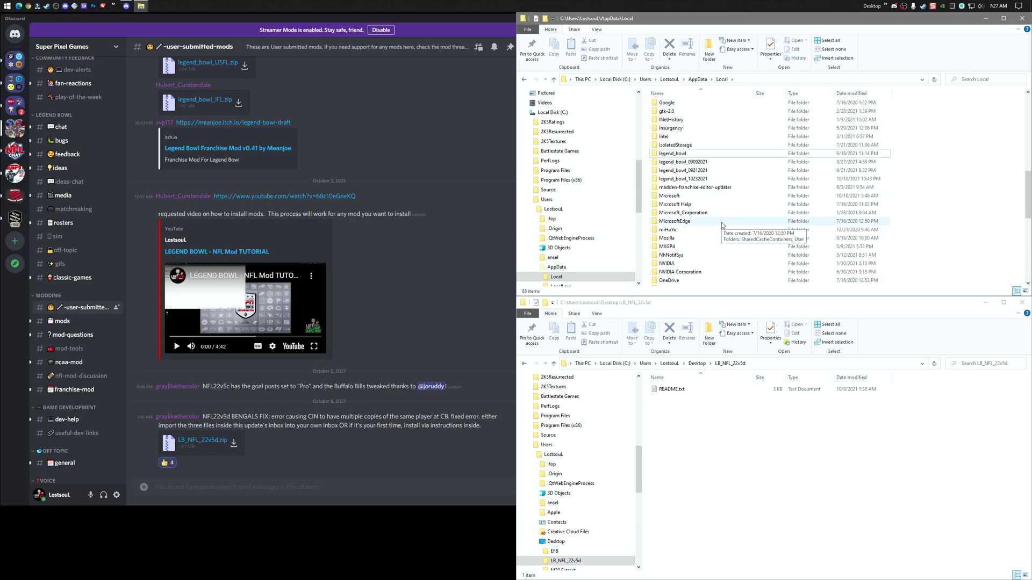
double_click(698, 180)
left_click(673, 114)
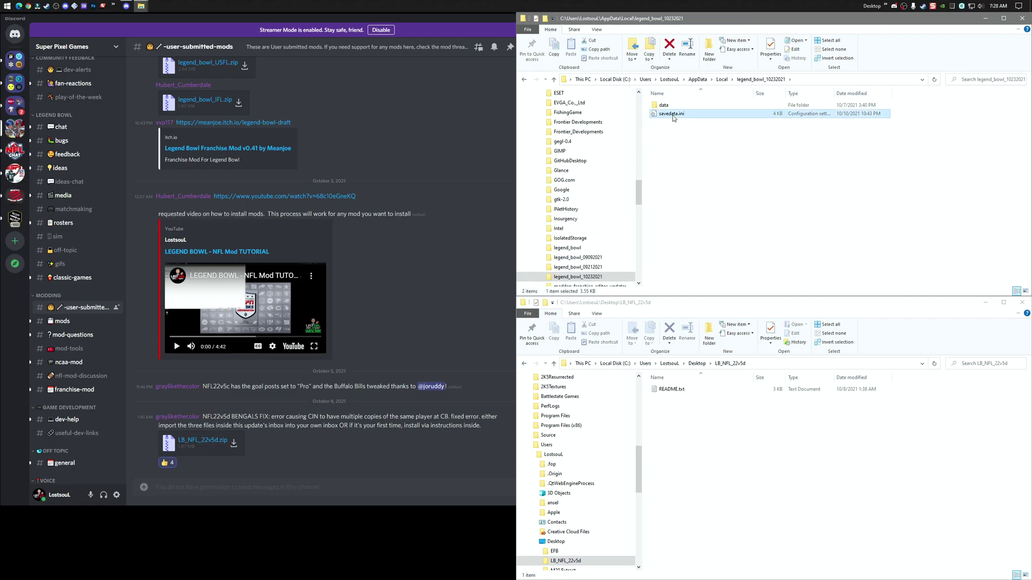
right_click(673, 116)
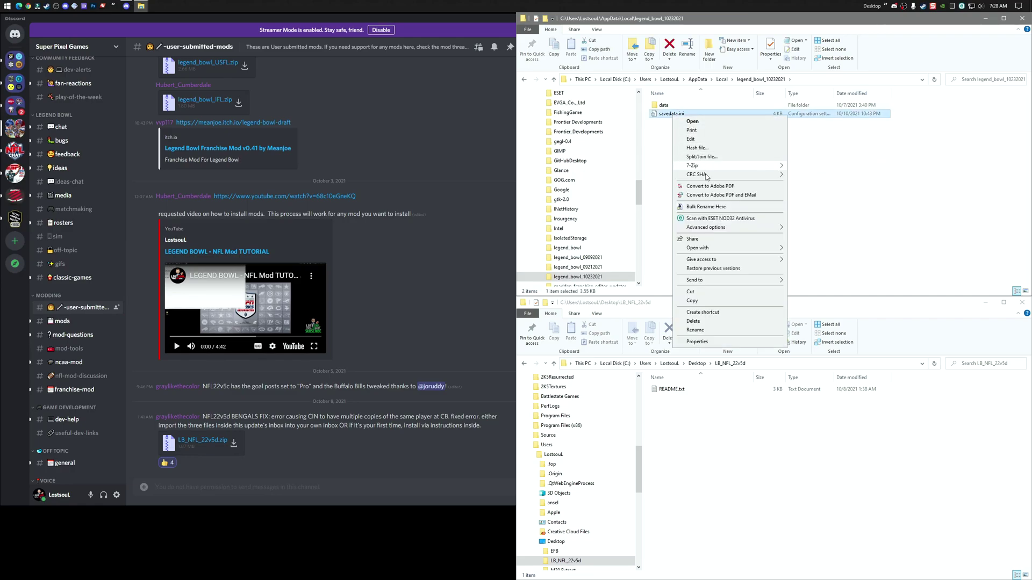
left_click(699, 302)
left_click(567, 247)
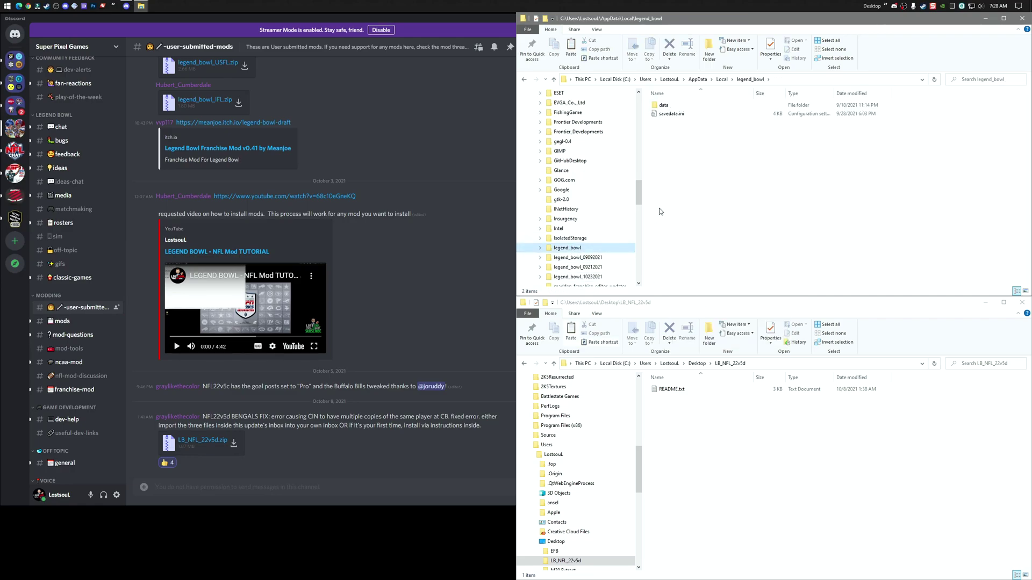
right_click(704, 186)
left_click(731, 243)
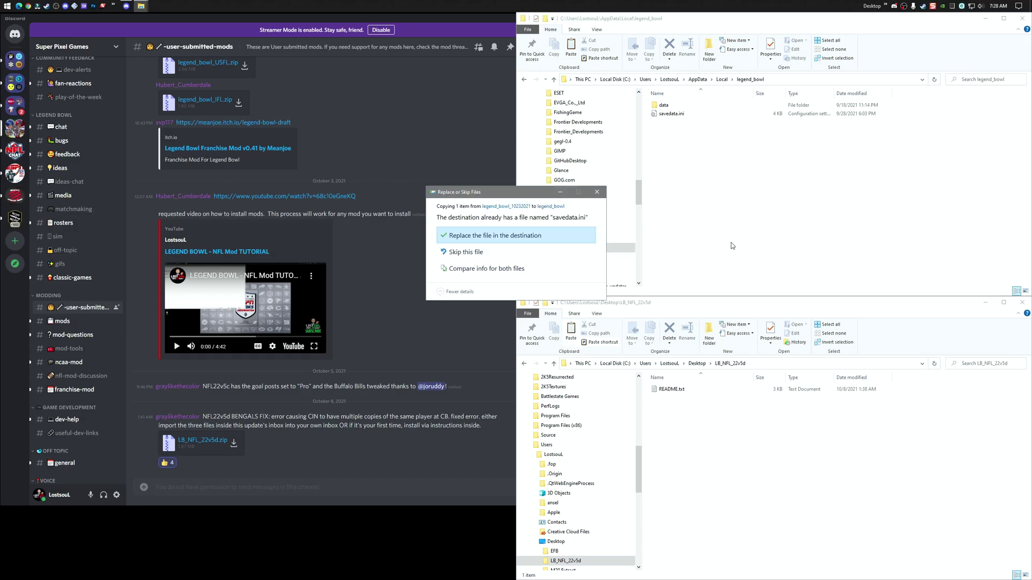
left_click(547, 241)
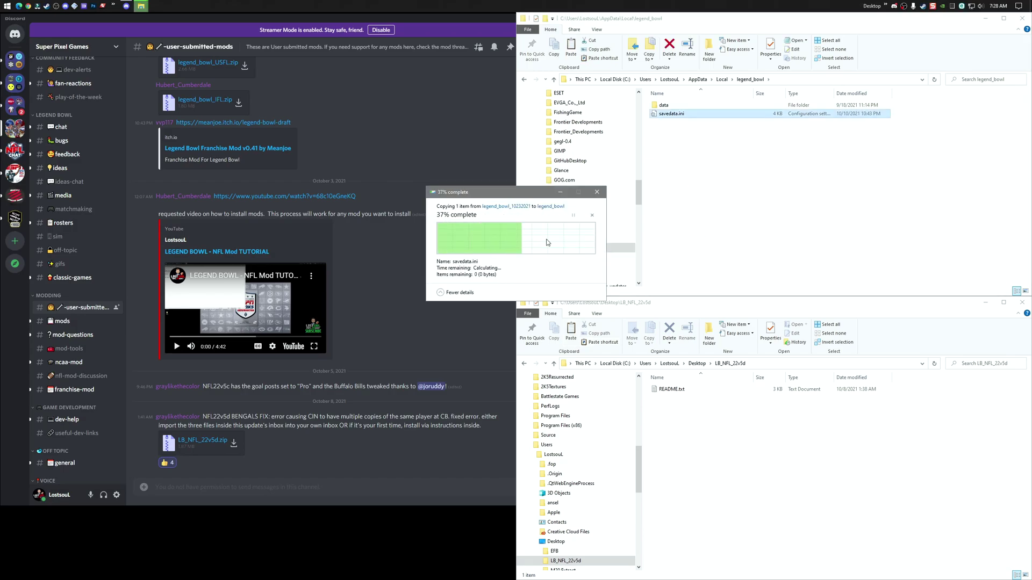
left_click(707, 193)
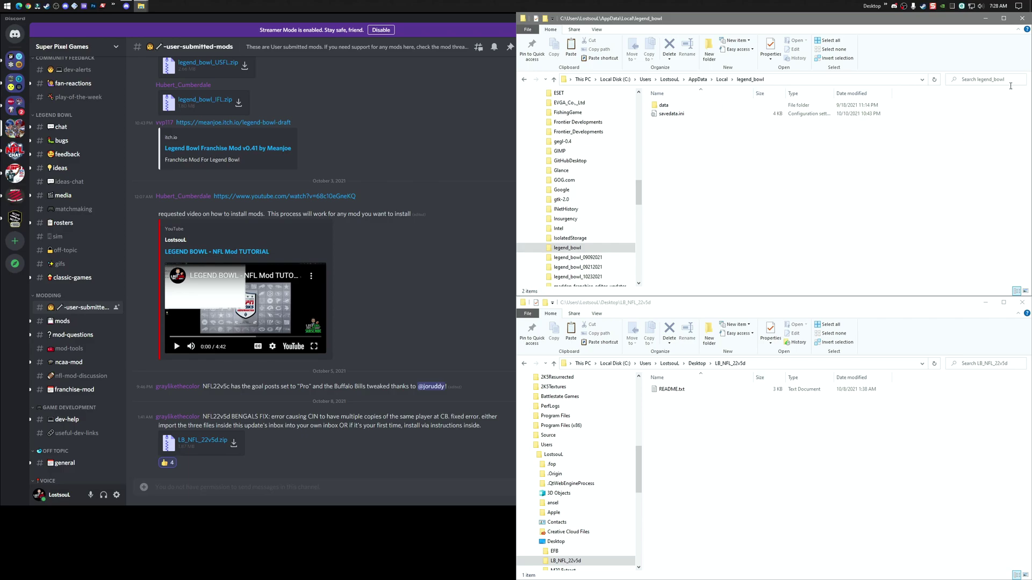
- Close both File Explorer windows and launch Legend Bowl through Steam
left_click(1022, 18)
left_click(1022, 302)
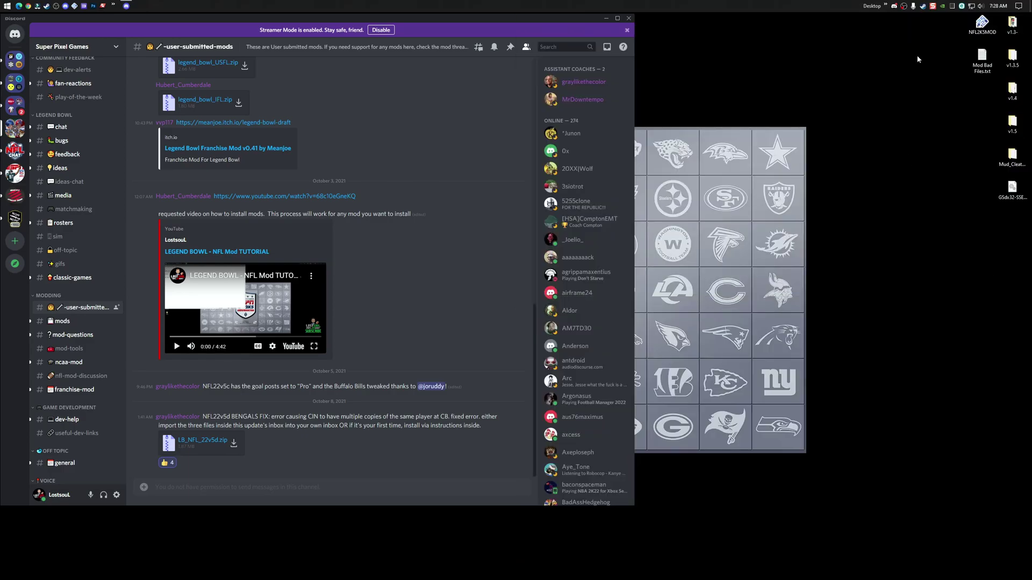
right_click(922, 6)
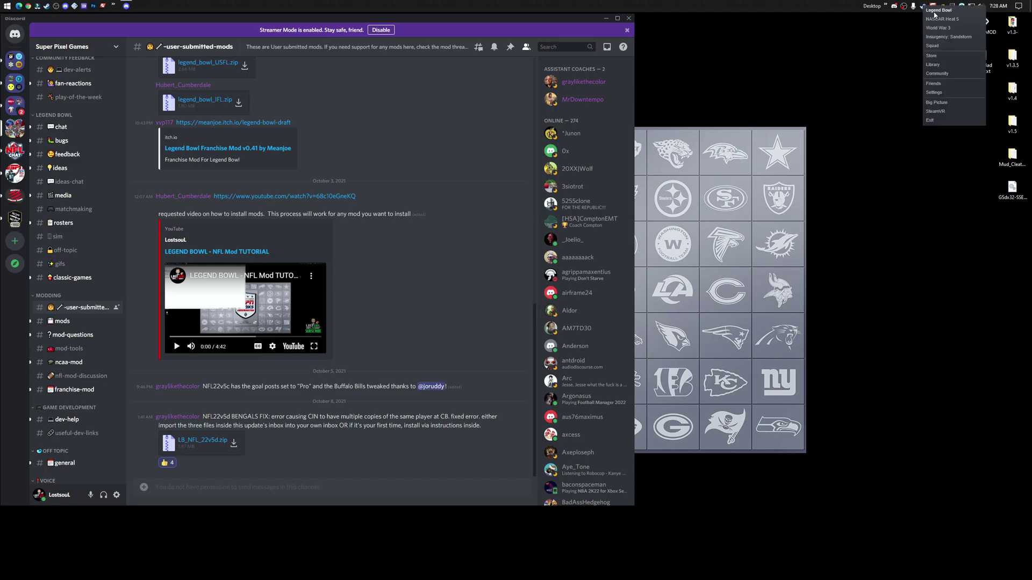
left_click(934, 12)
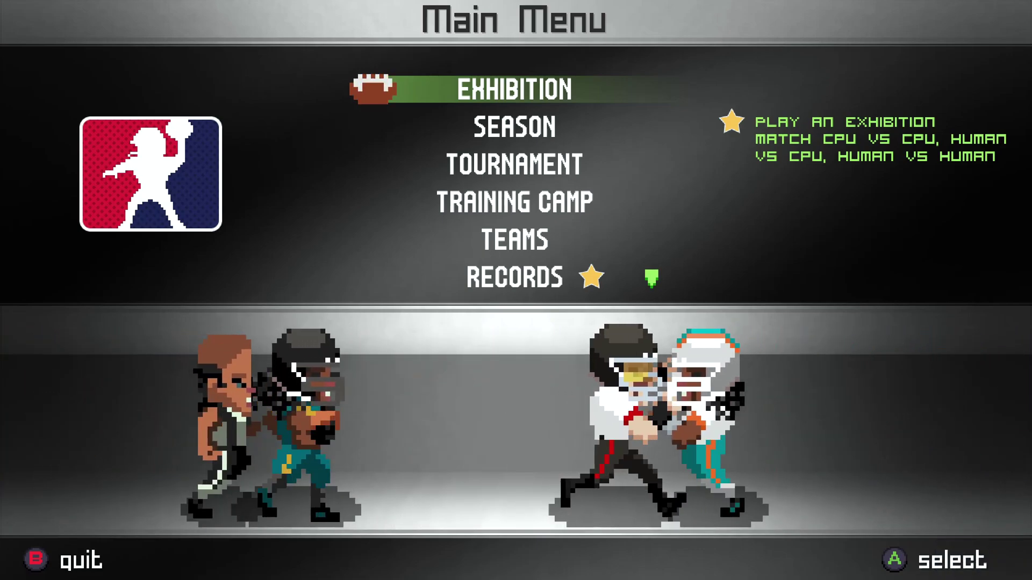
- Open the Rosters screen in the game's Teams section
key("Down")
key("Down")
key("Down")
key("Down")
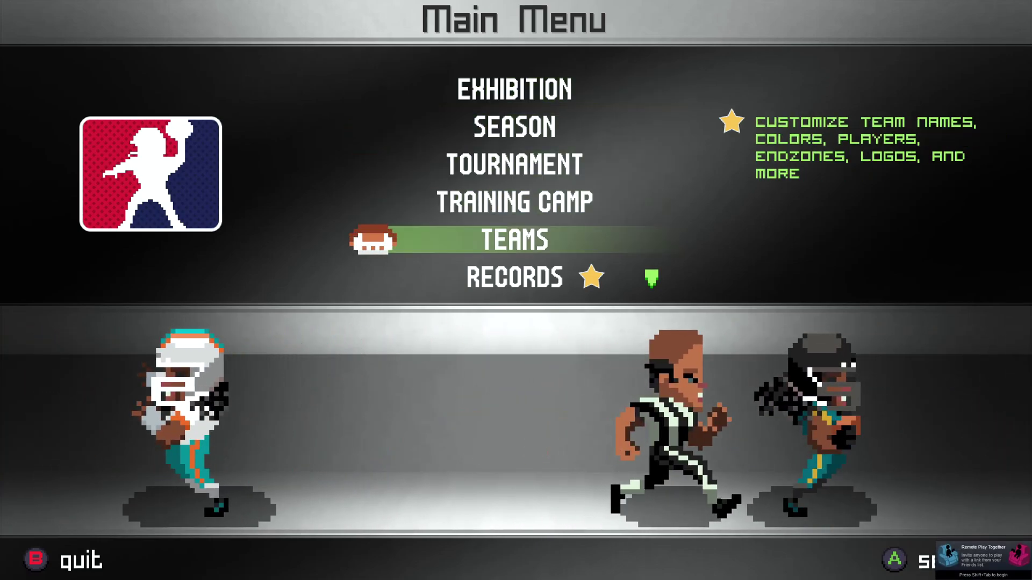
key("Return")
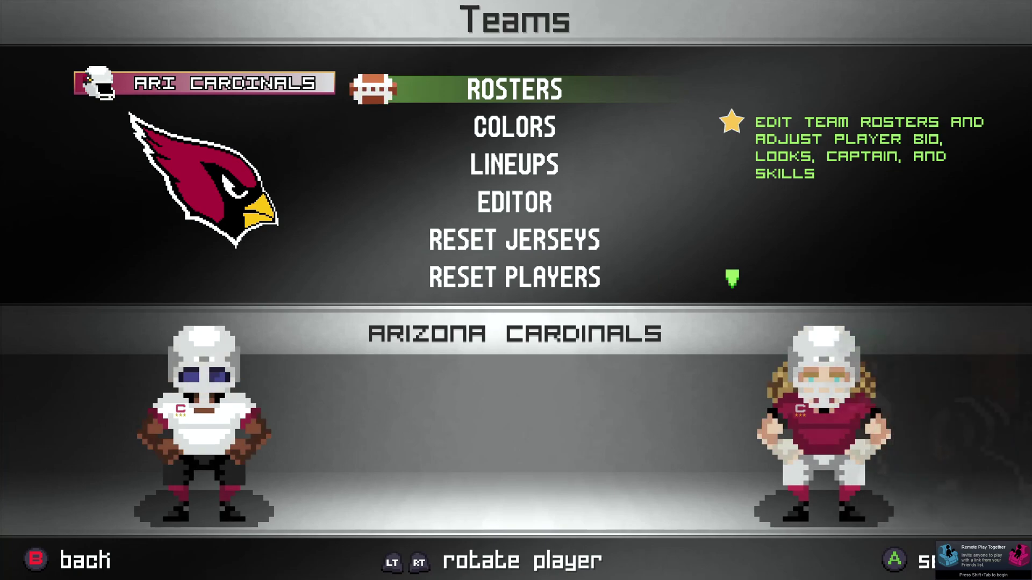
key("Return")
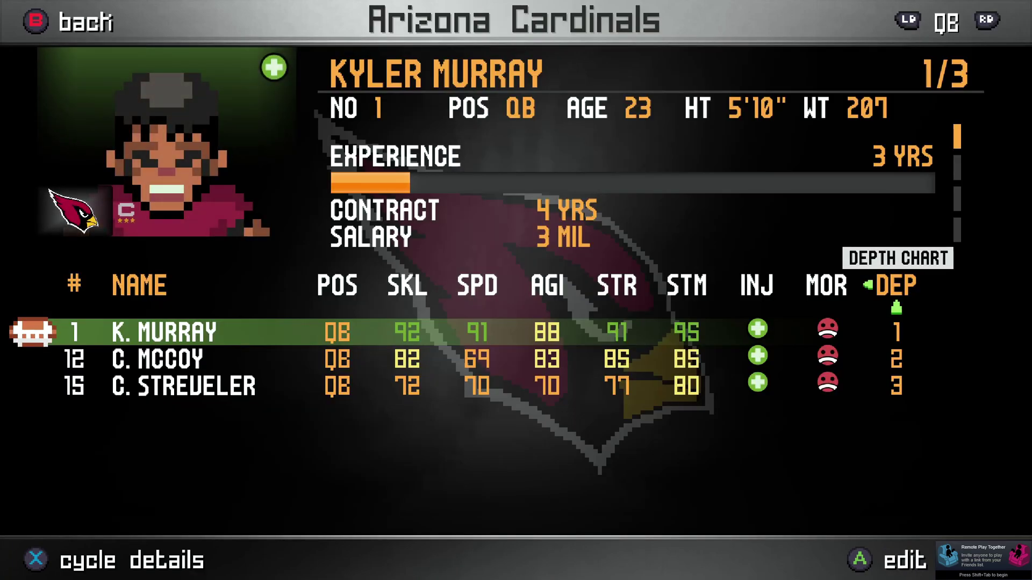
- Browse the quarterback rosters team by team to check the modded NFL team names, logos and players
key("Right")
key("Right")
key("Right")
key("Right")
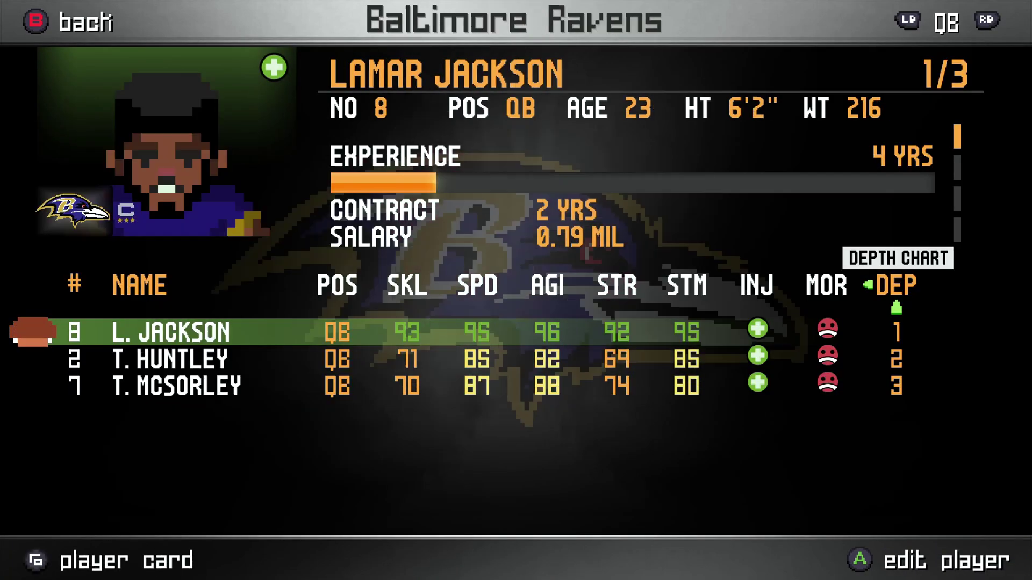
key("Right")
key("Right")
key("Right")
key("Right")
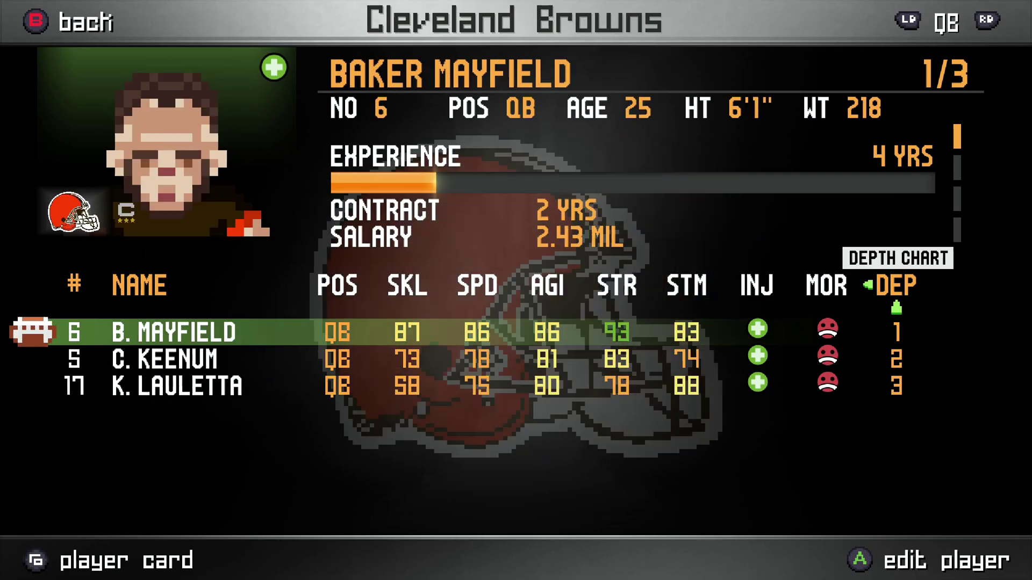
key("Right")
key("Right")
key("Right")
key("Right")
key("Right")
key("Right")
key("Right")
key("Right")
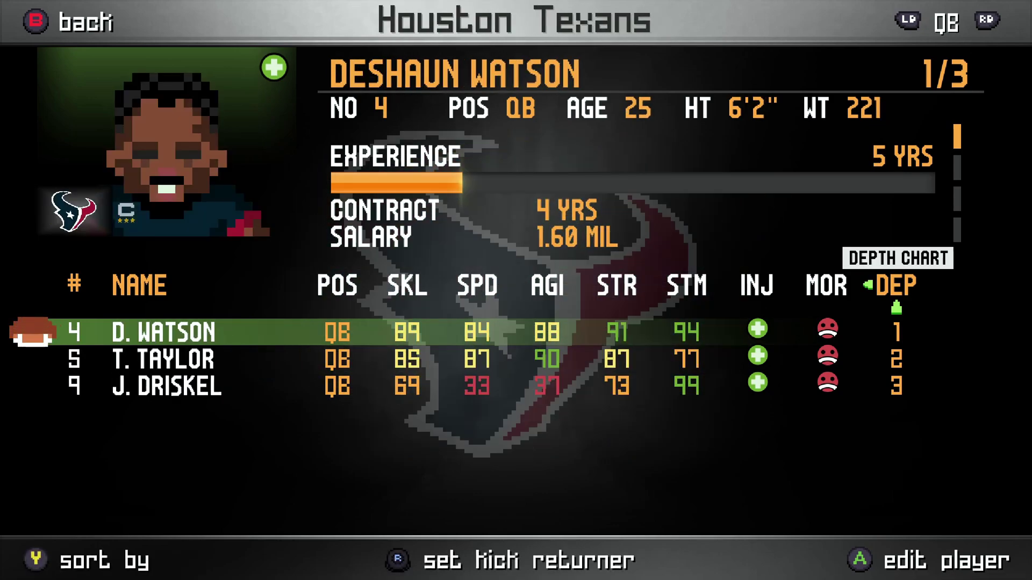
key("Right")
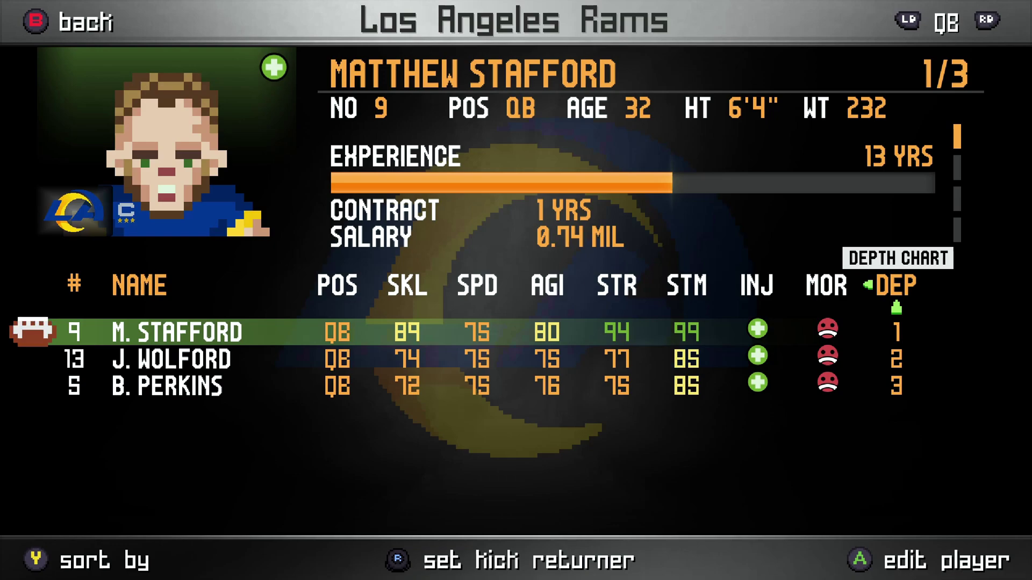
key("Right")
- Leave the rosters, return to the main menu and quit the game
key("Escape")
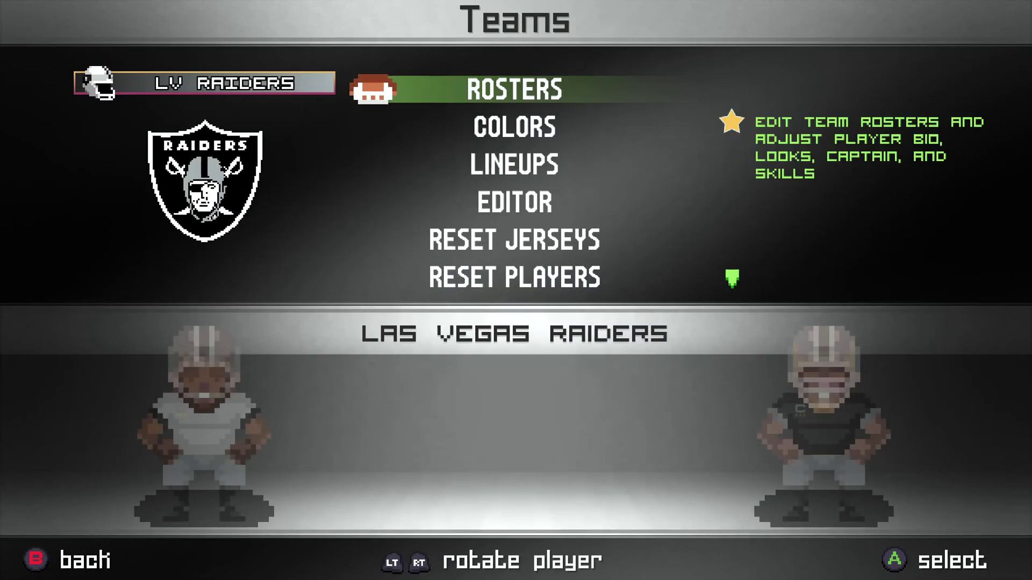
key("Escape")
key("Escape")
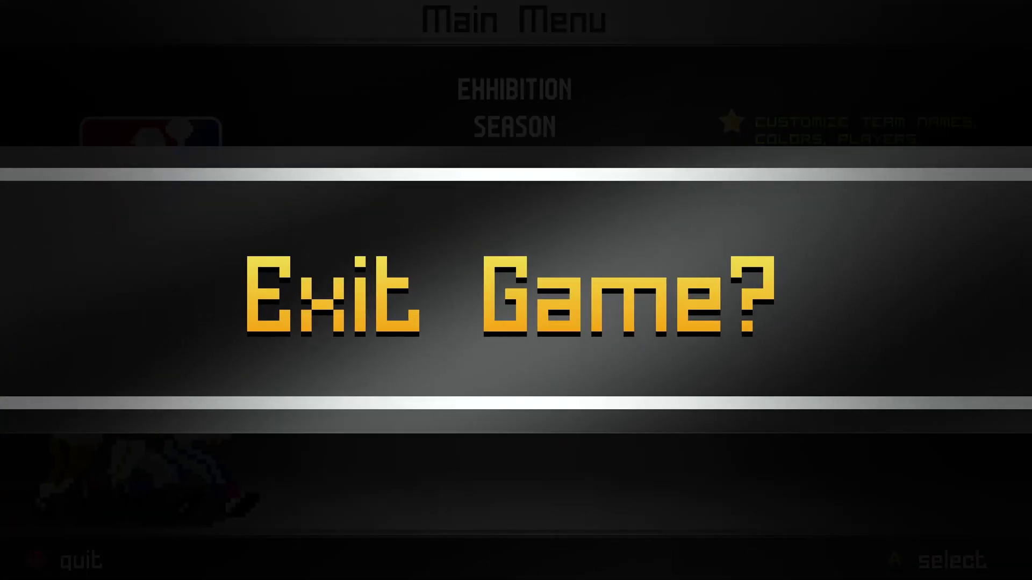